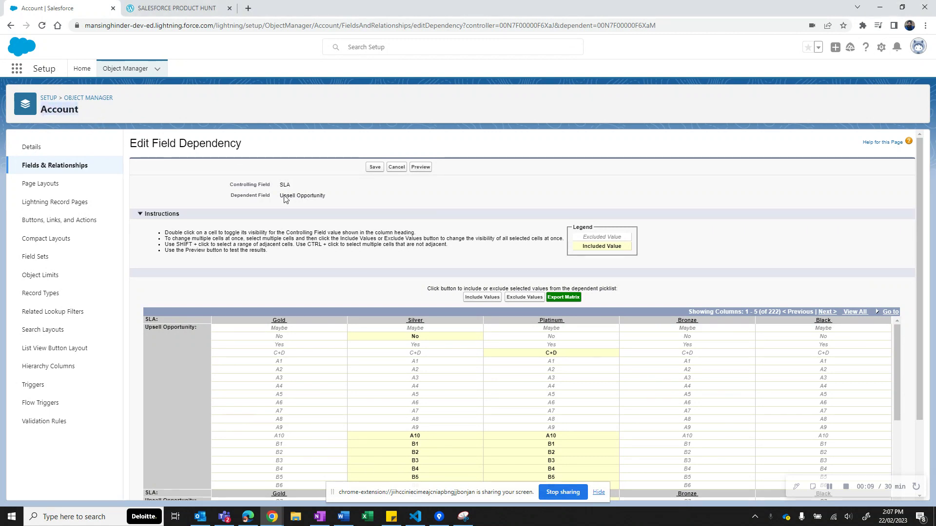
Step: Review the SLA to Upsell Opportunity dependency matrix, noting its field names and 222 total columns
scroll(310, 236, "down", 1)
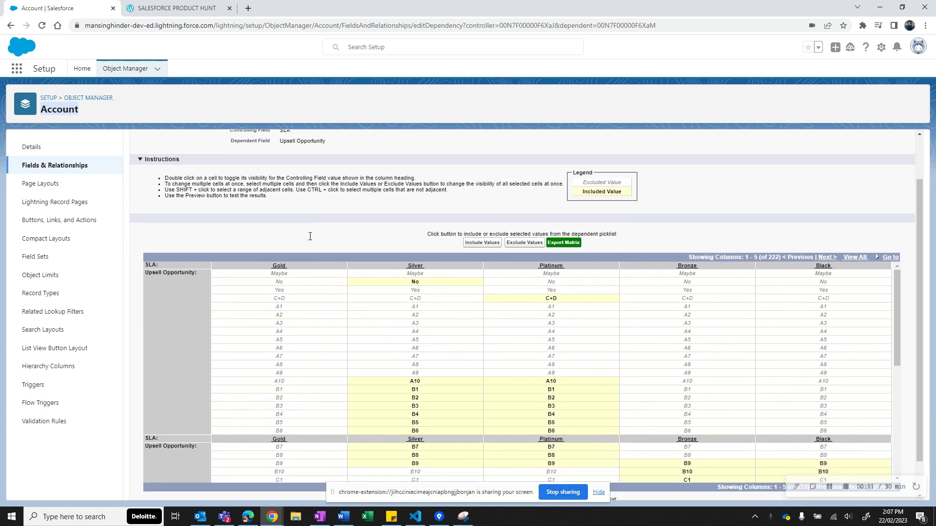
scroll(310, 236, "up", 1)
left_click_drag(289, 185, 279, 185)
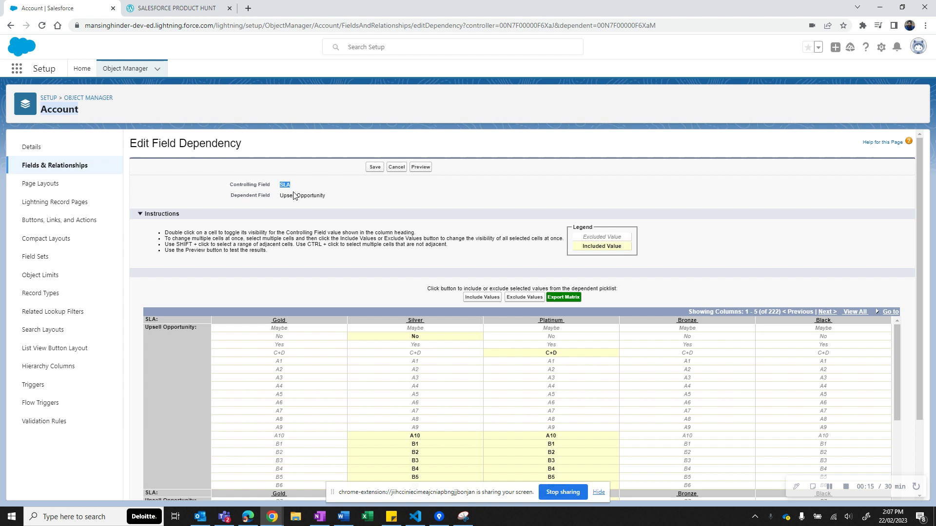
left_click_drag(331, 197, 281, 200)
left_click_drag(780, 313, 760, 314)
left_click(732, 266)
scroll(506, 365, "down", 5)
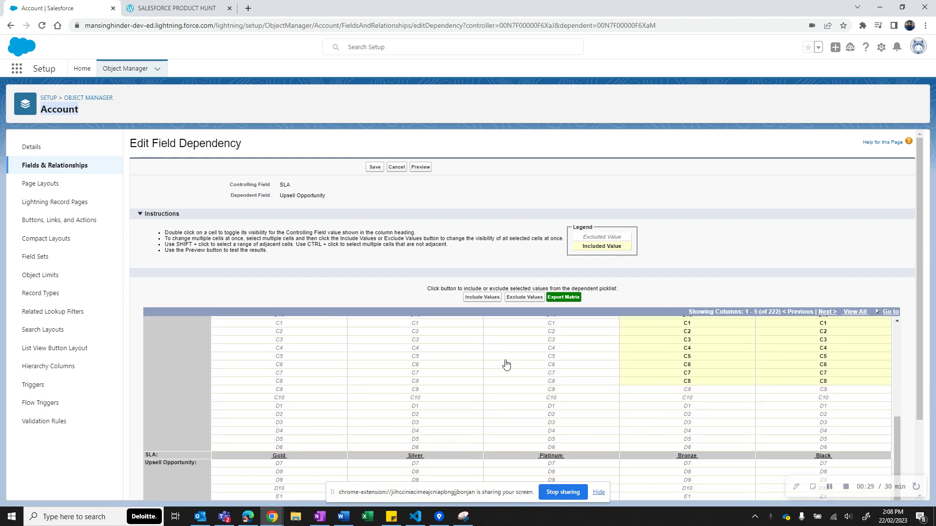
scroll(506, 365, "down", 2)
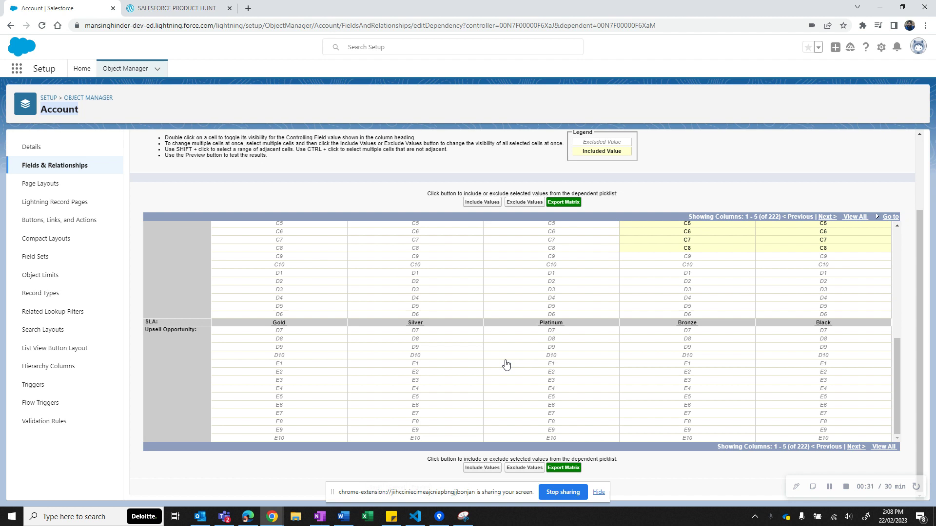
scroll(506, 365, "up", 7)
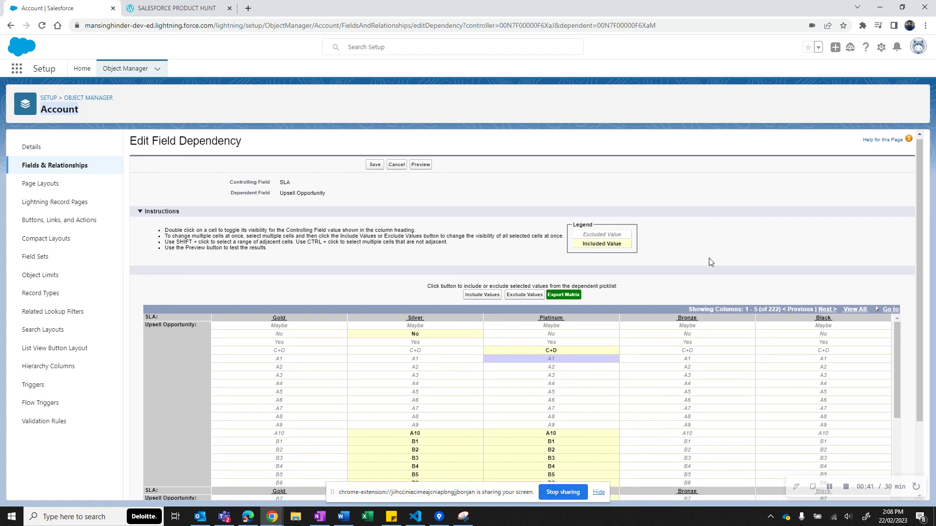
scroll(711, 262, "down", 1)
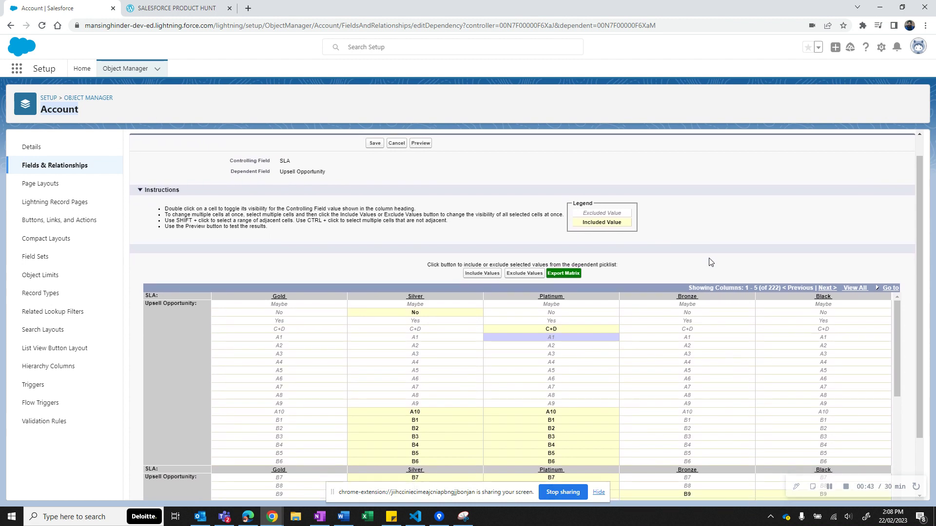
scroll(710, 262, "down", 1)
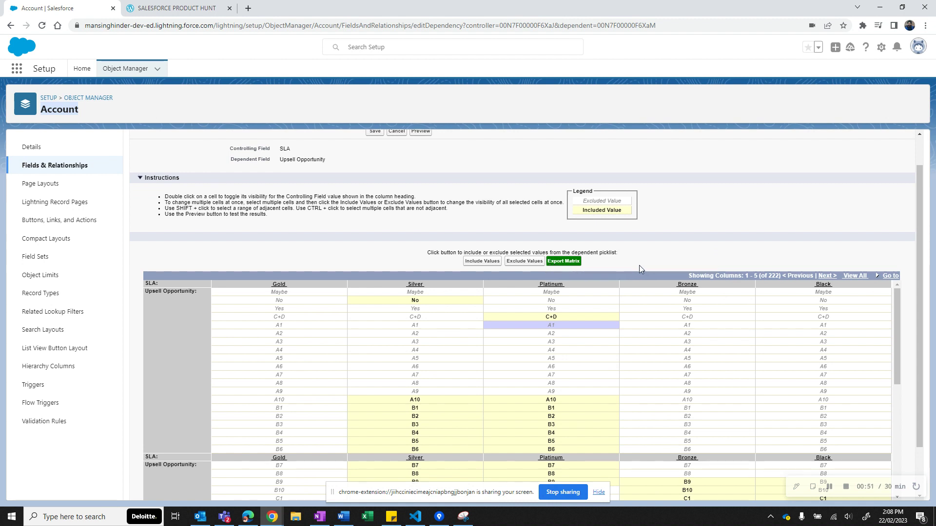
Step: Export the matrix as the SLA-Upsell Opportunity CSV and check the Process Completed message
left_click(574, 264)
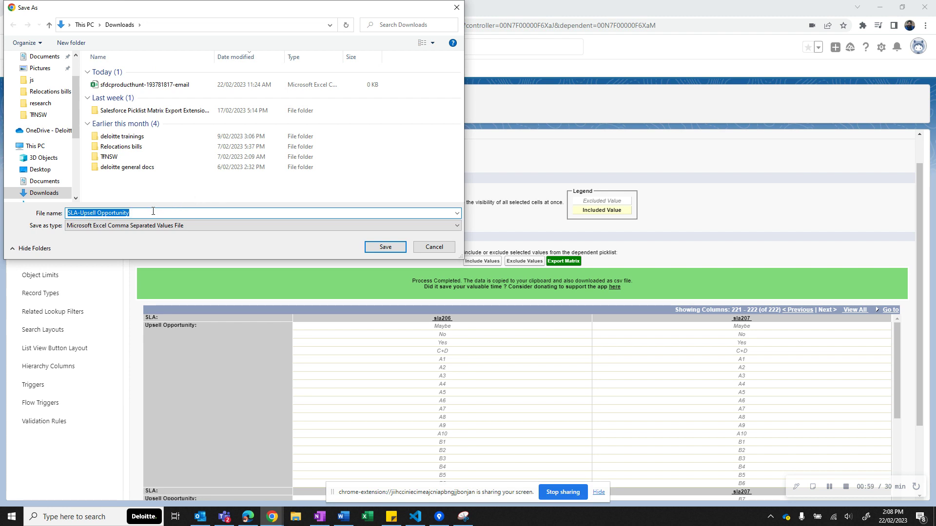
left_click(89, 213)
double_click(74, 213)
double_click(92, 213)
left_click_drag(129, 213, 81, 213)
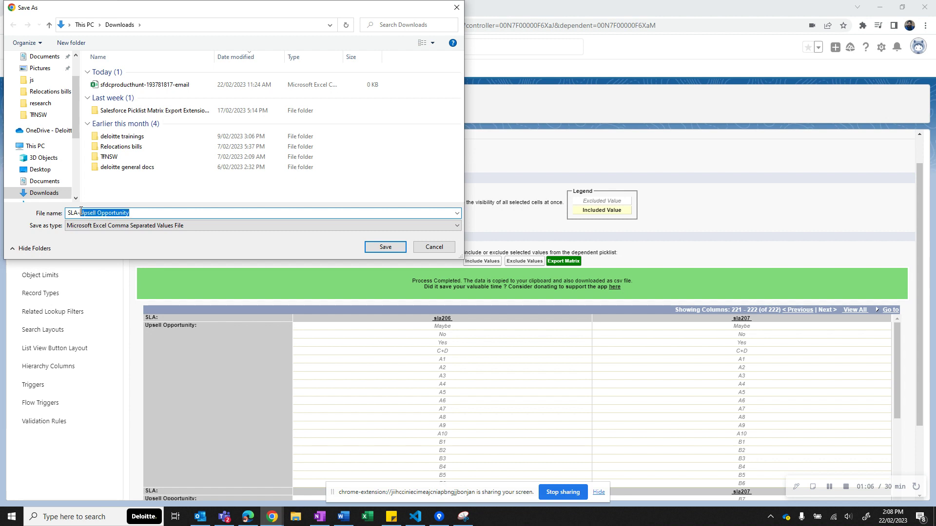
left_click(379, 247)
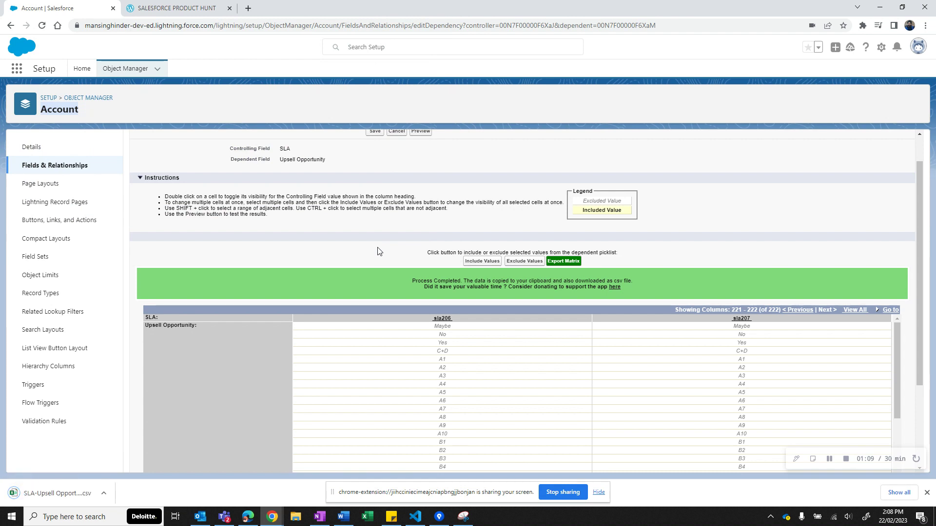
left_click_drag(388, 268, 658, 294)
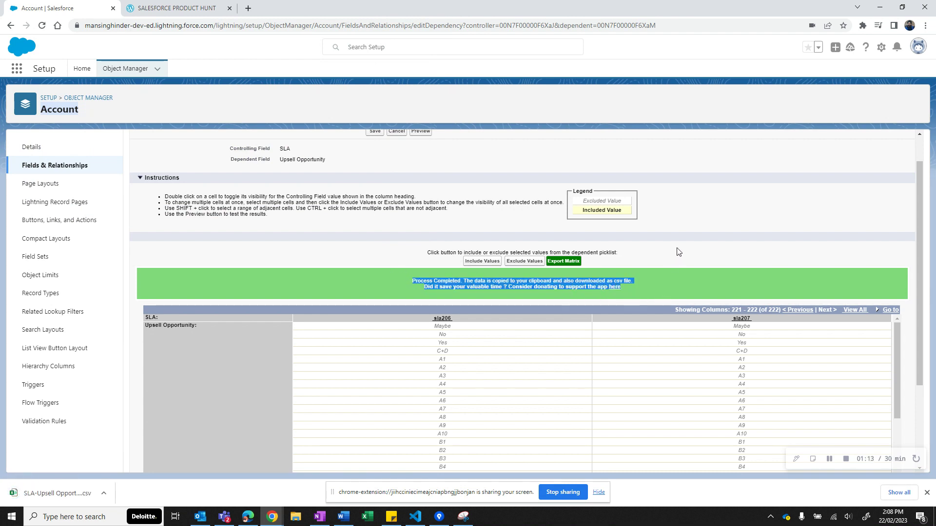
left_click(656, 281)
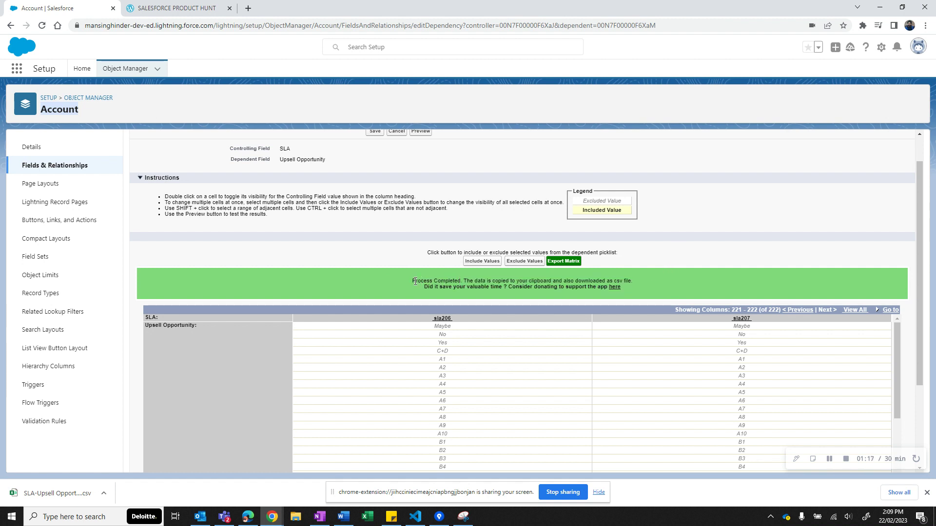
left_click_drag(415, 281, 462, 282)
Step: Open the SLA-Upsell Opportunity CSV in a maximised Excel window and select its data cells
left_click(54, 494)
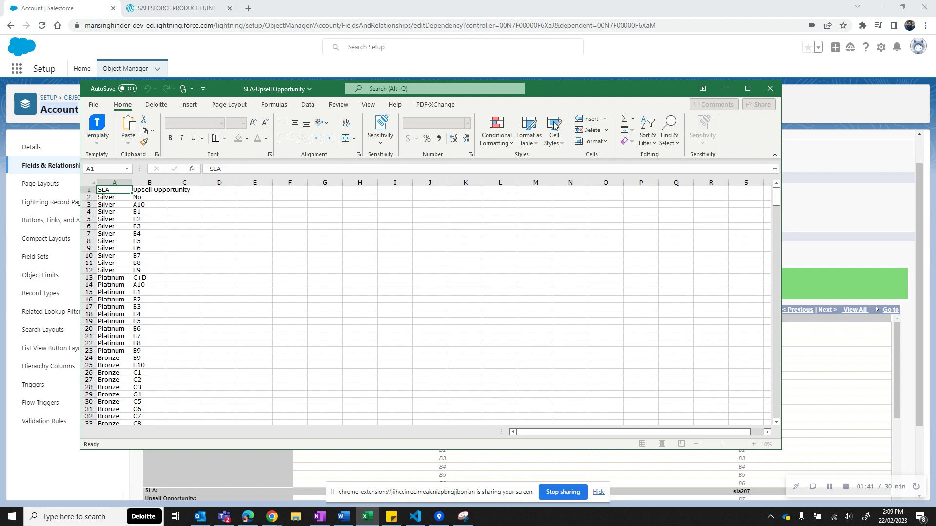
double_click(597, 83)
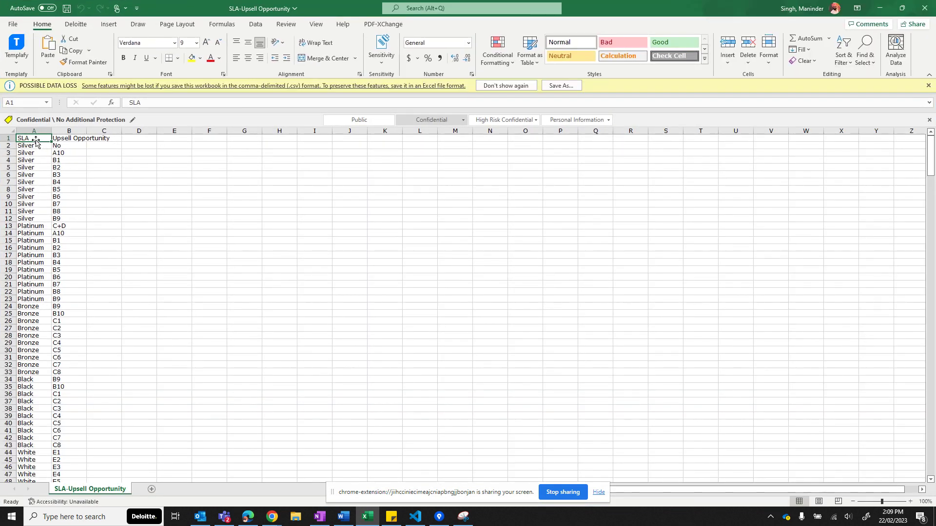
left_click_drag(34, 140, 34, 198)
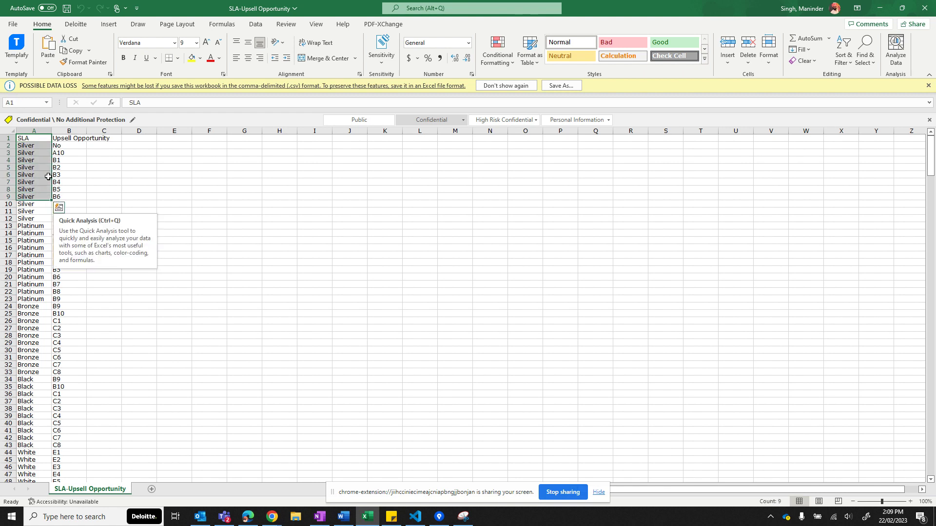
left_click_drag(69, 139, 70, 186)
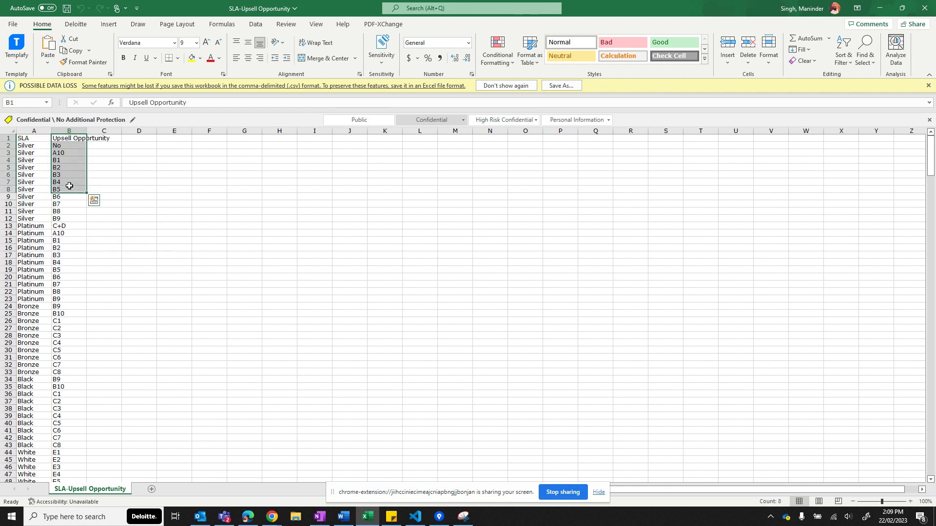
left_click(31, 139)
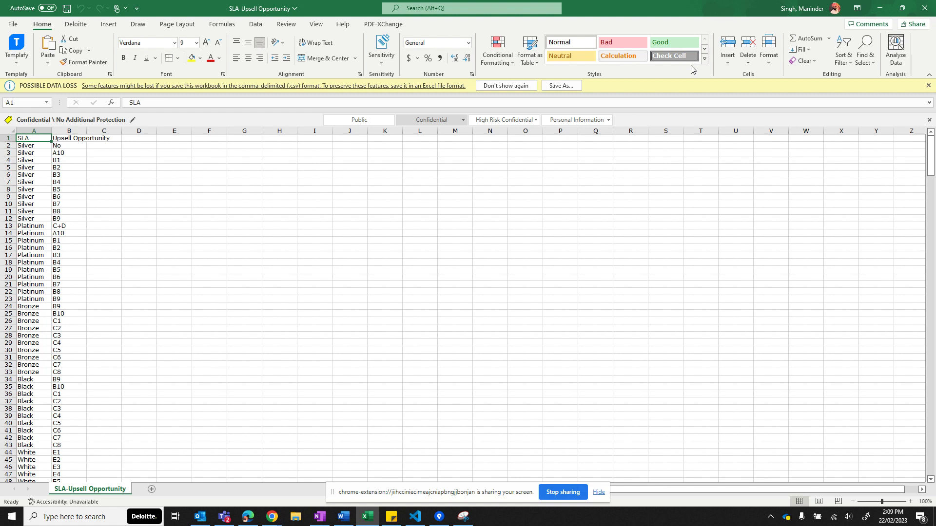
Step: Turn on filtering and limit the SLA column to sla15, showing 10 of 392 records
left_click(842, 58)
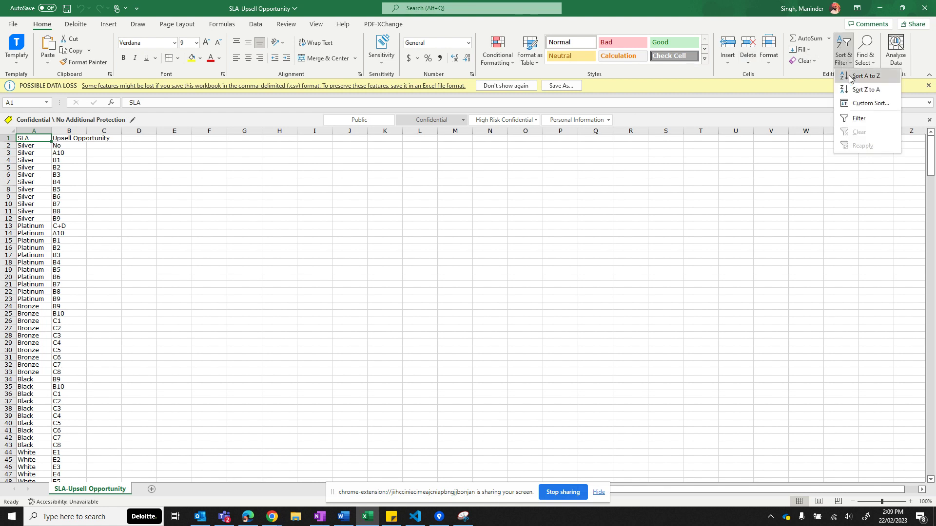
left_click(856, 119)
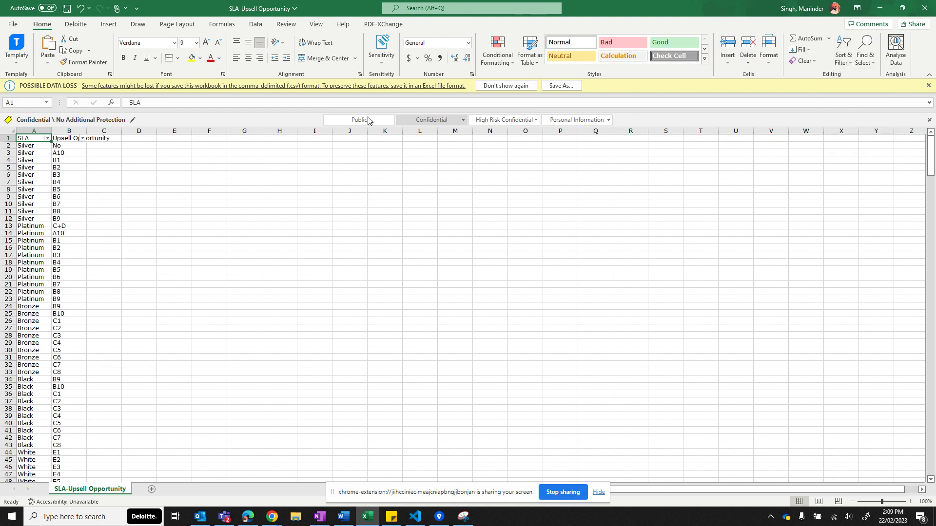
left_click(48, 138)
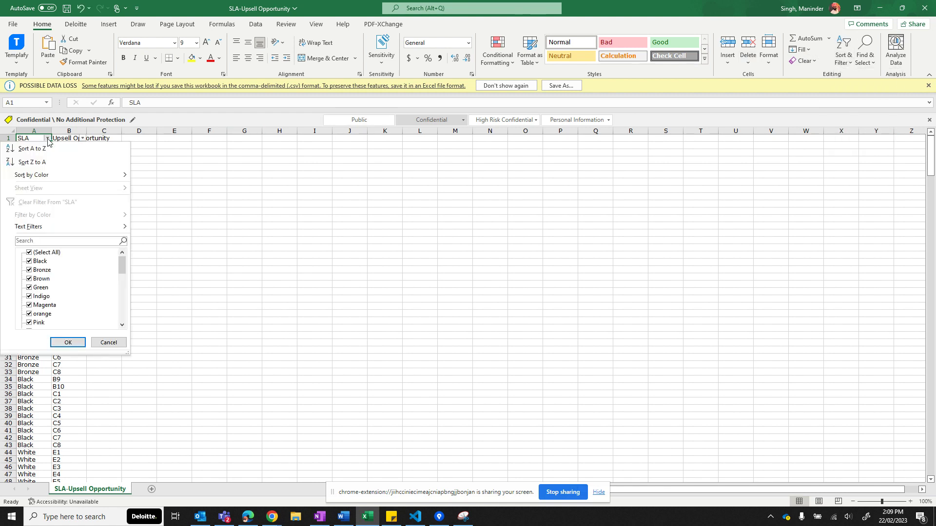
left_click(29, 253)
scroll(61, 307, "down", 3)
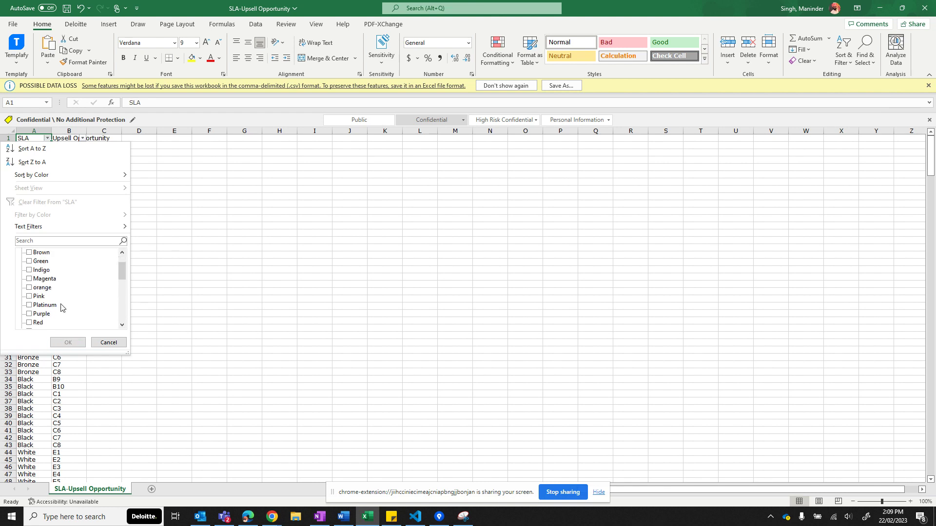
scroll(61, 307, "down", 2)
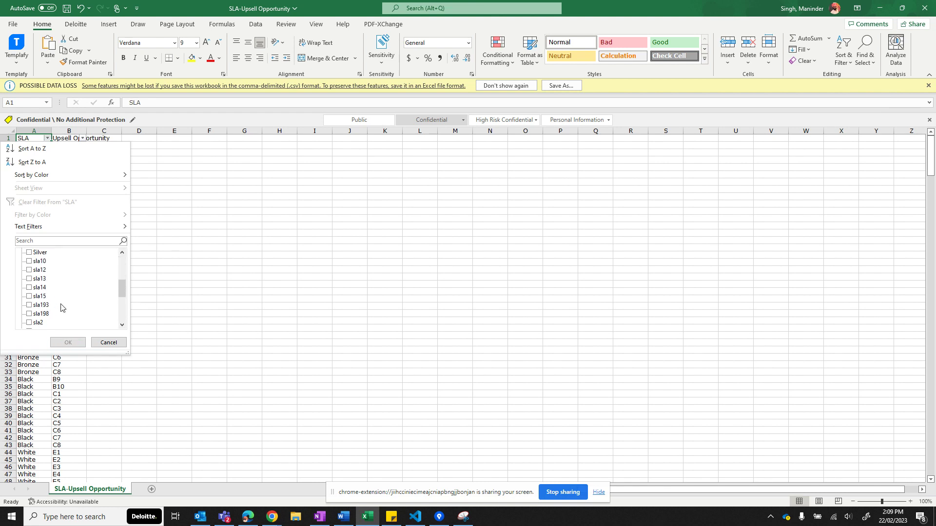
left_click(31, 296)
left_click(57, 343)
left_click_drag(63, 146, 67, 215)
left_click(98, 178)
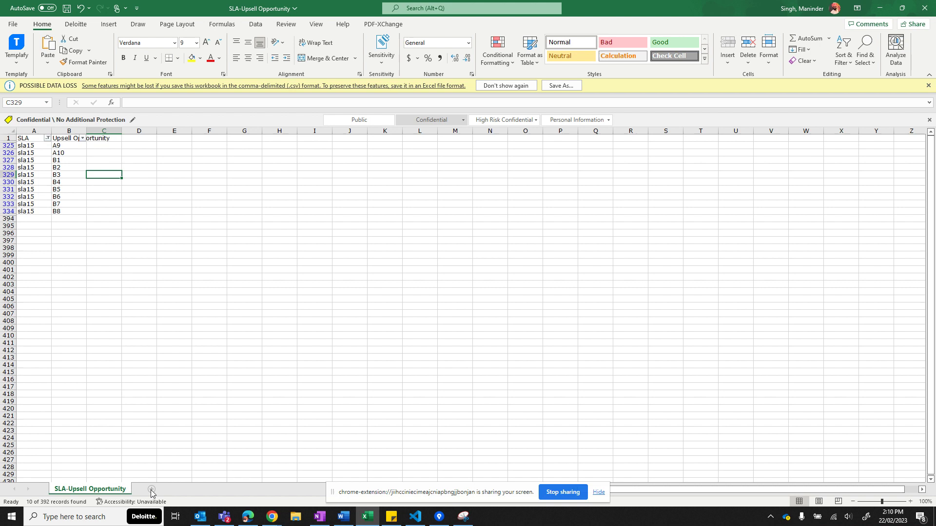
Step: Paste the copied matrix as plain text into A1 of a new Sheet1
left_click(151, 490)
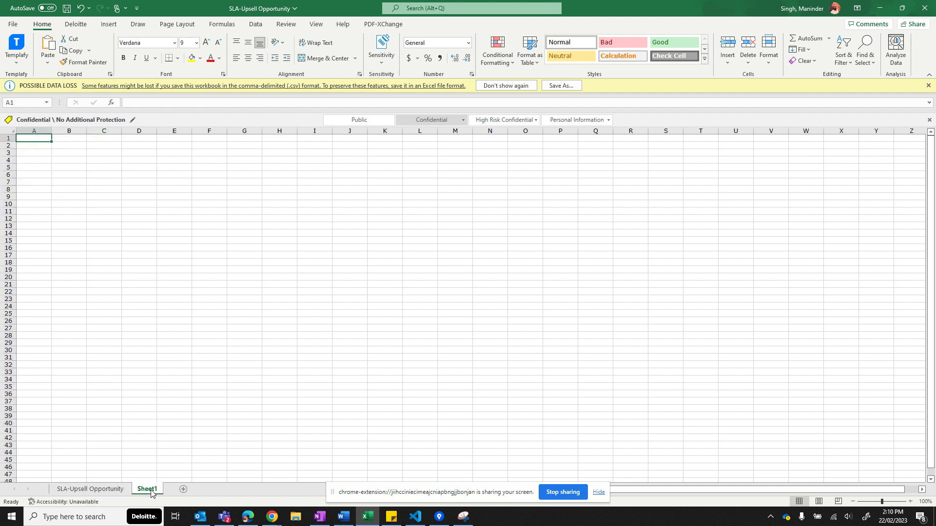
right_click(39, 138)
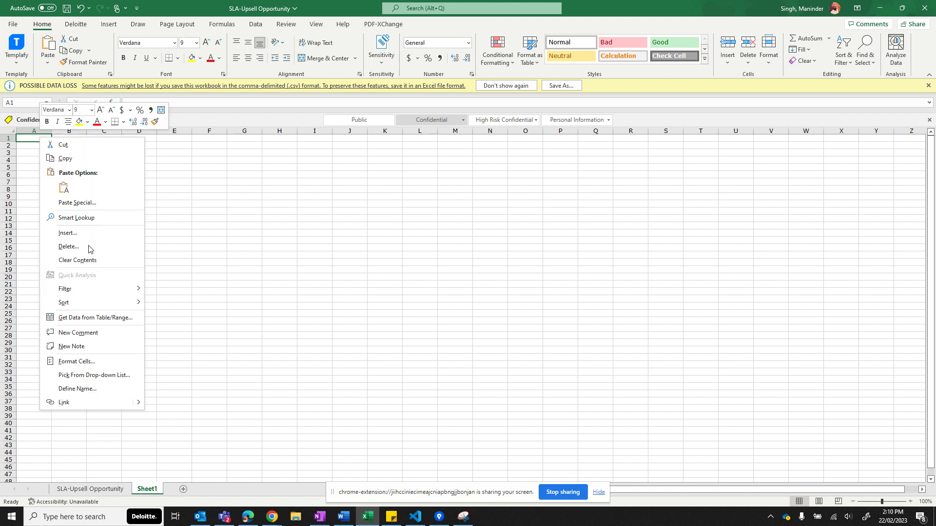
left_click(84, 206)
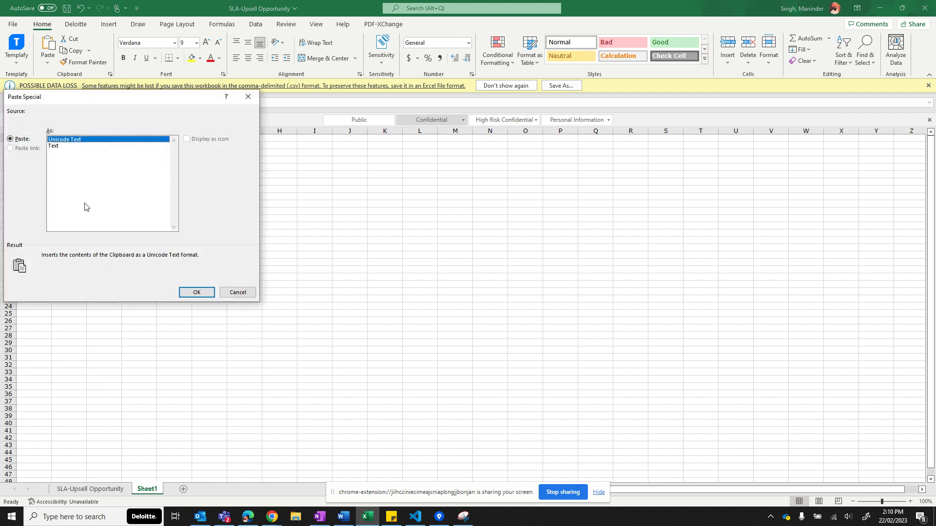
left_click(59, 146)
left_click(197, 293)
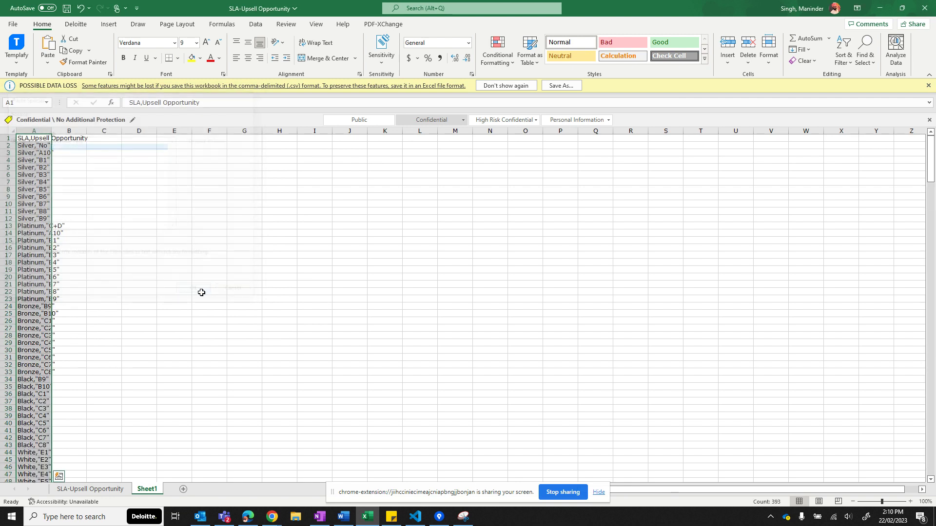
Step: Autofit column A to its SLA,Upsell Opportunity entries and select the whole column
double_click(53, 131)
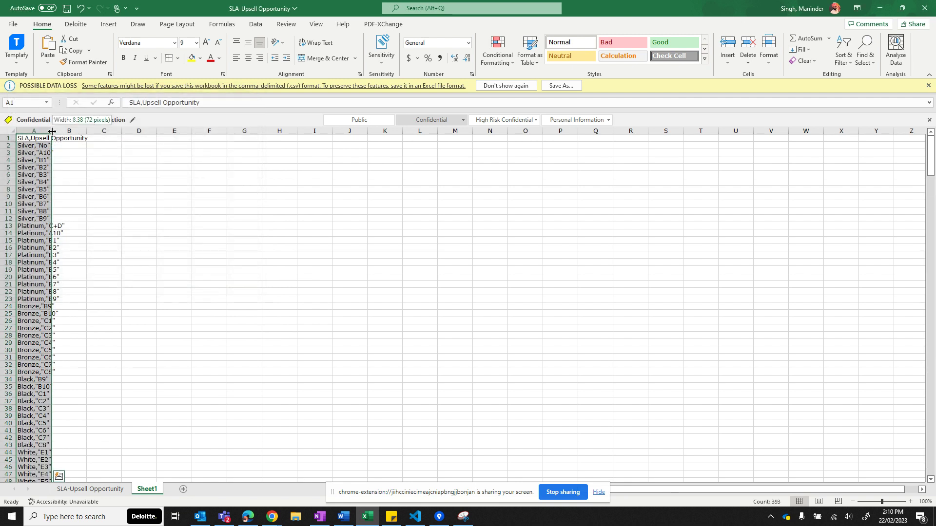
left_click(63, 147)
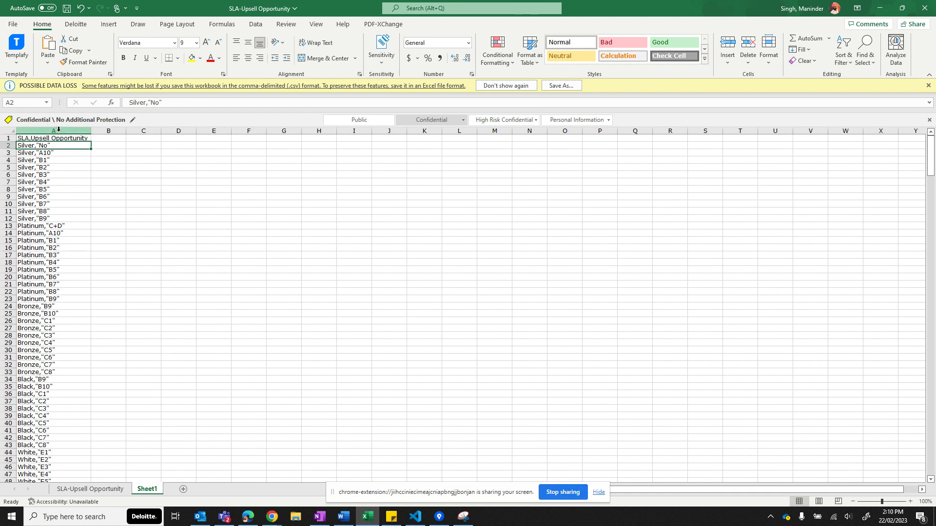
left_click(59, 129)
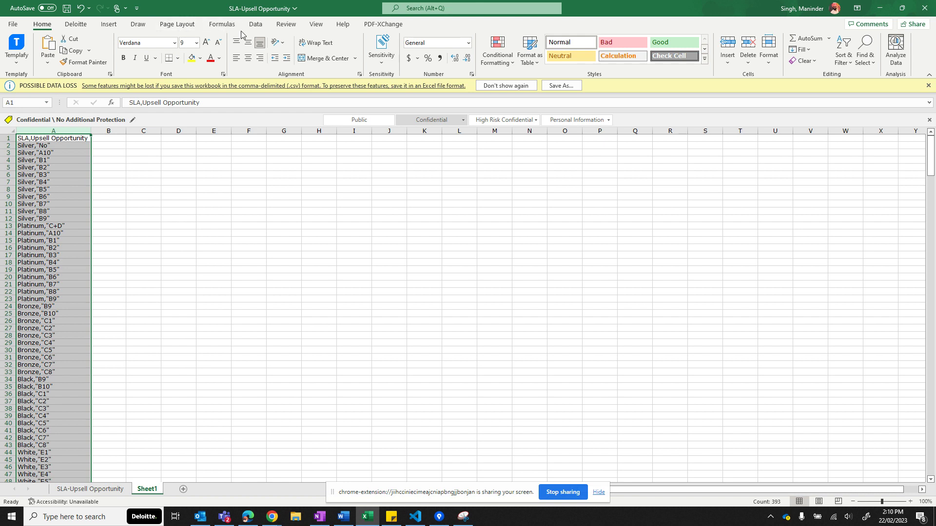
left_click(256, 25)
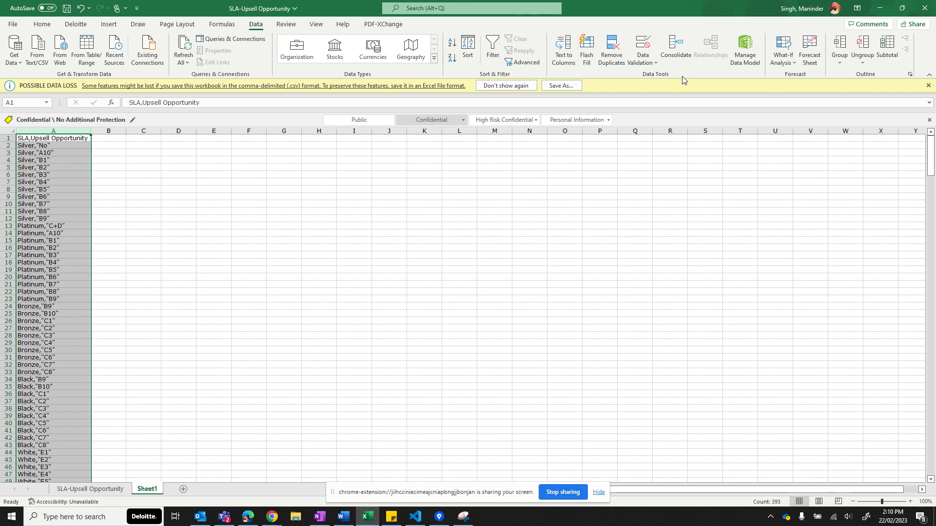
left_click(565, 57)
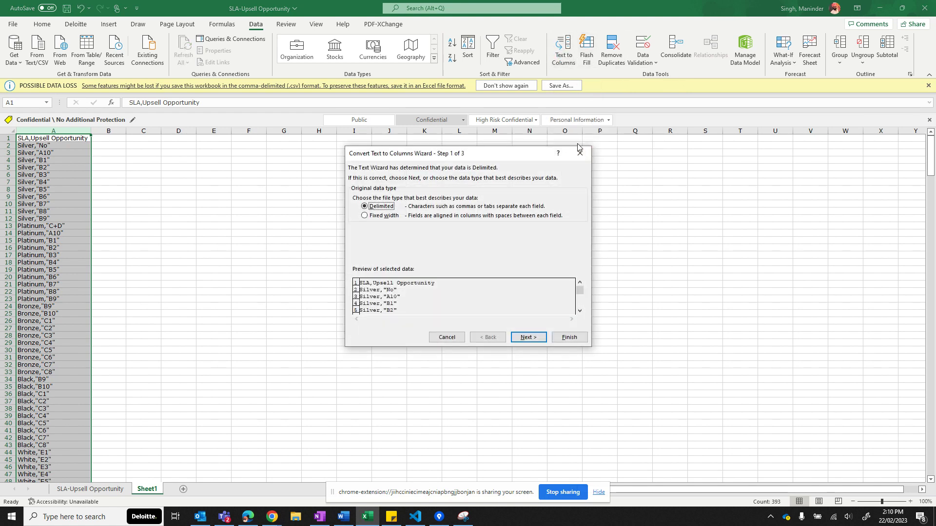
left_click(579, 153)
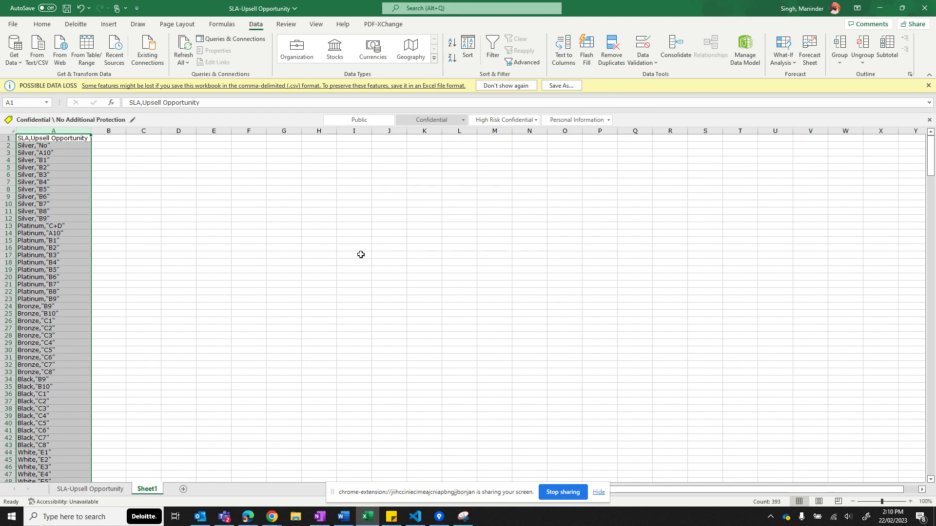
Step: Return to the Account | Salesforce dependency page and scroll to matrix columns 221–222 of 222
mouse_move(272, 516)
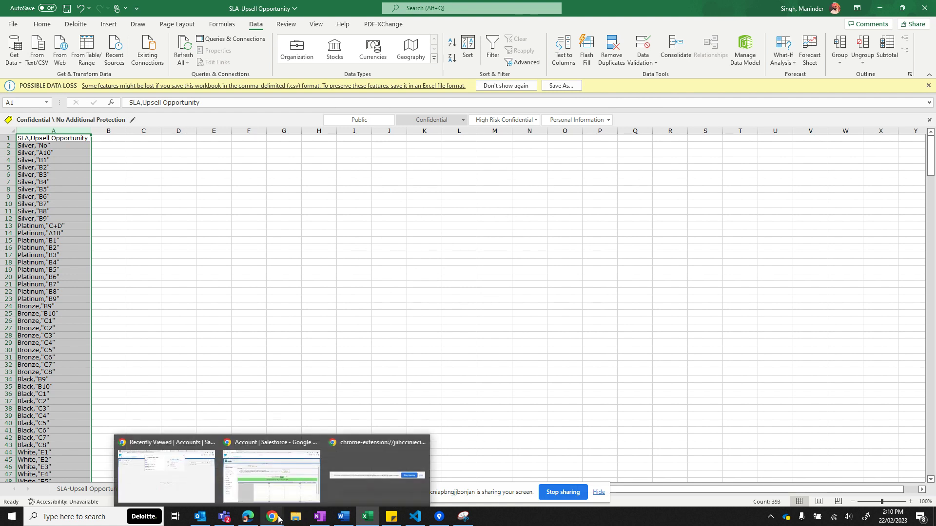
left_click(312, 473)
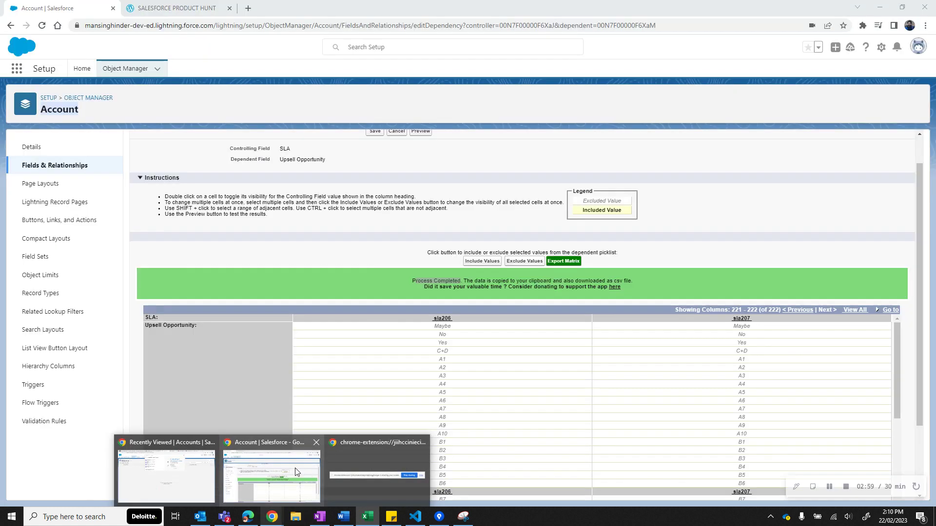
left_click(677, 253)
scroll(677, 251, "down", 1)
scroll(702, 359, "down", 1)
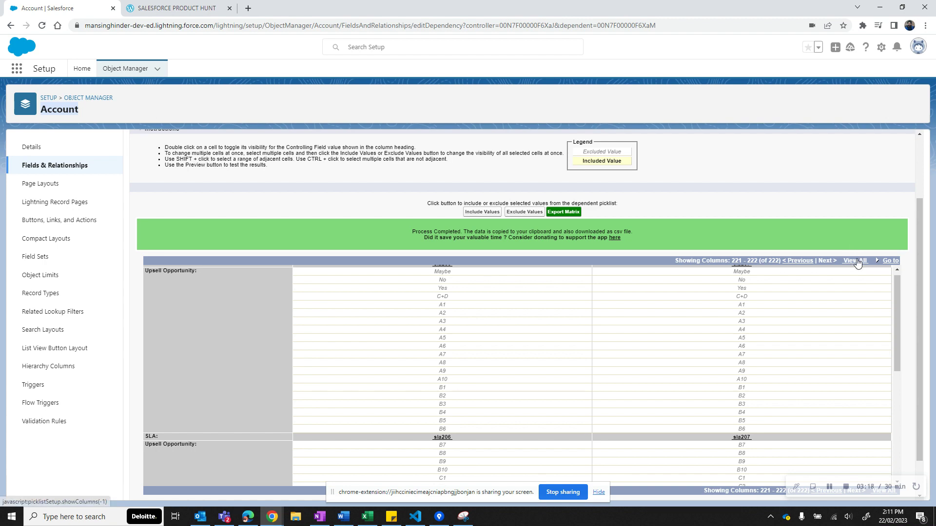
Step: Use View All to list all 222 columns, then scroll across to sla98, which includes every value
left_click(856, 262)
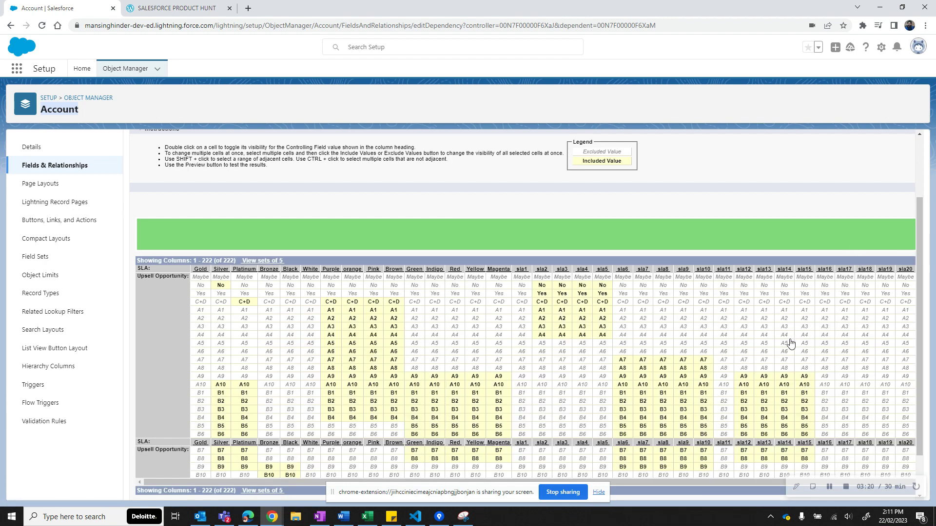
scroll(791, 344, "right", 5)
scroll(790, 344, "right", 20)
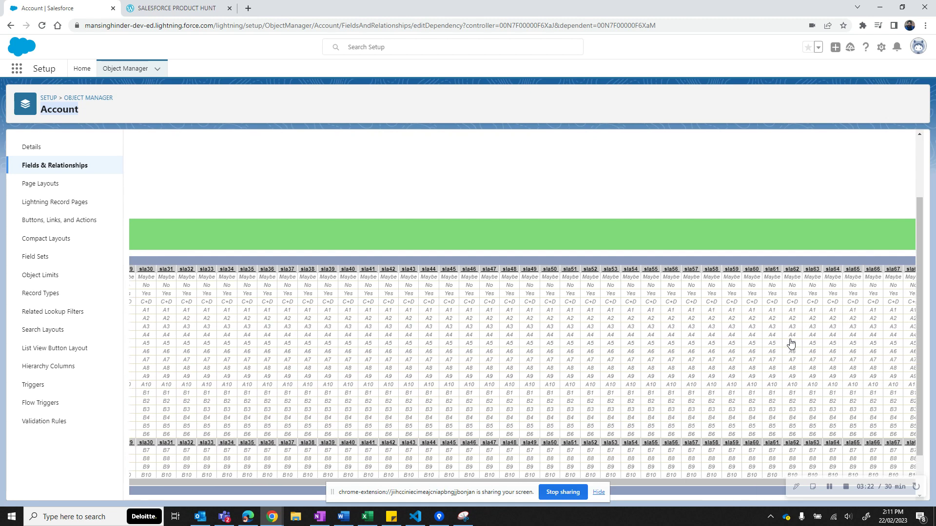
scroll(790, 343, "right", 20)
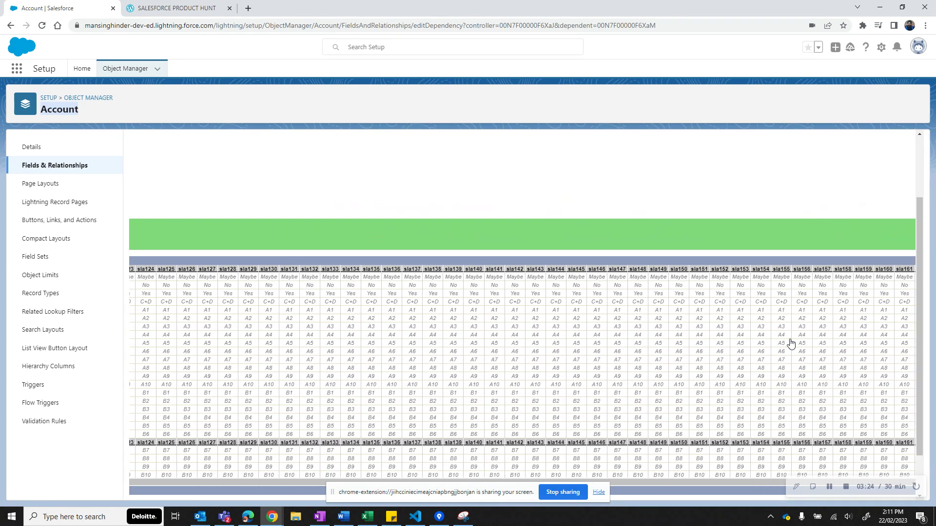
scroll(791, 344, "right", 2)
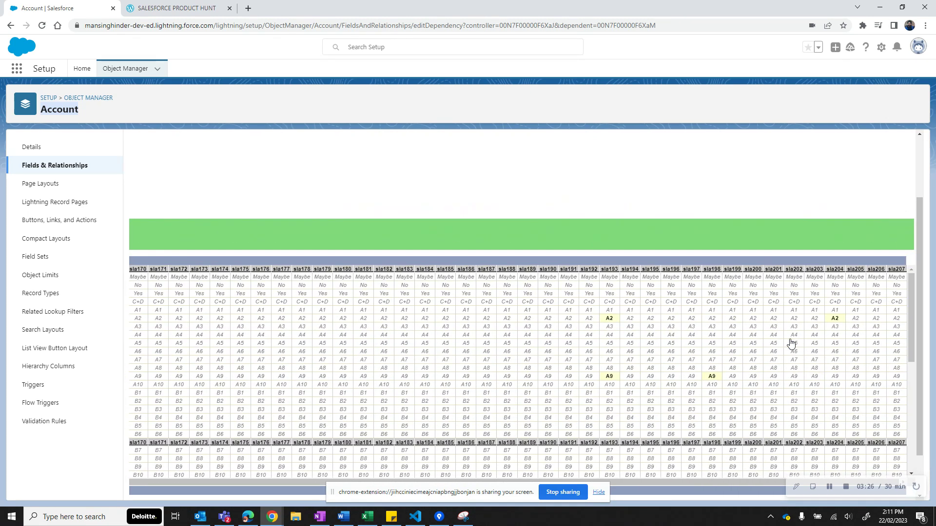
scroll(791, 343, "left", 1)
scroll(790, 344, "left", 12)
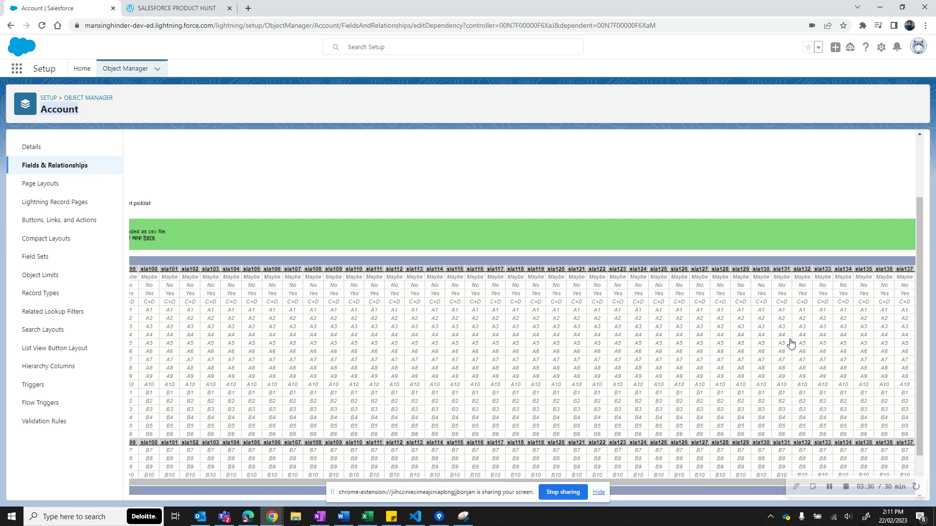
scroll(791, 343, "left", 6)
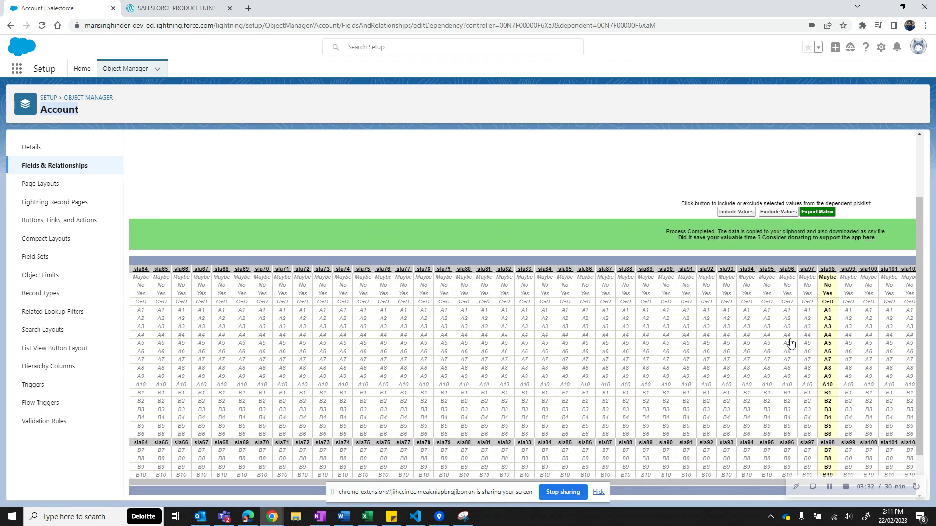
scroll(791, 343, "left", 5)
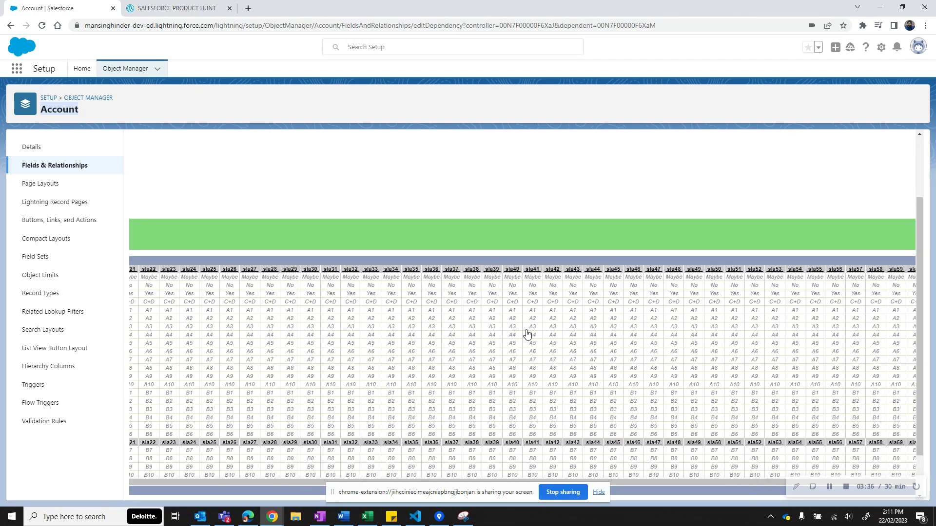
scroll(527, 334, "left", 3)
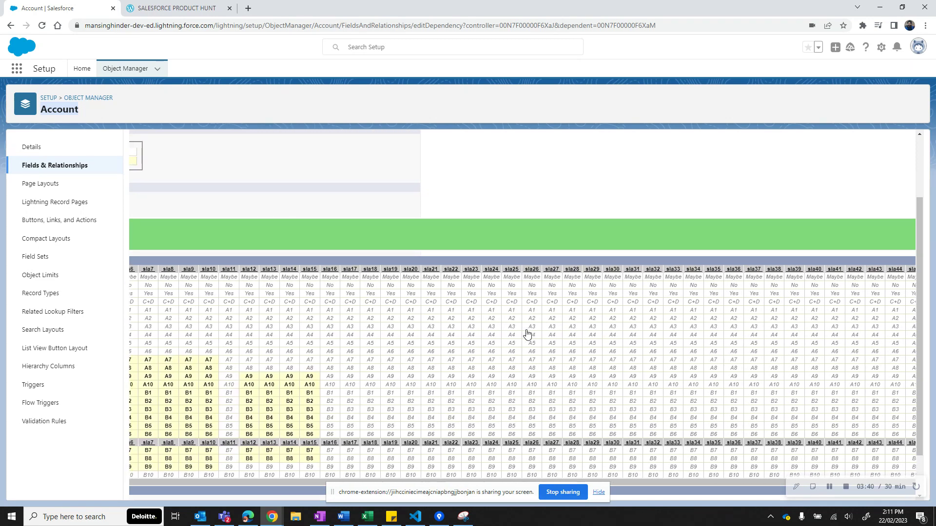
scroll(526, 334, "left", 2)
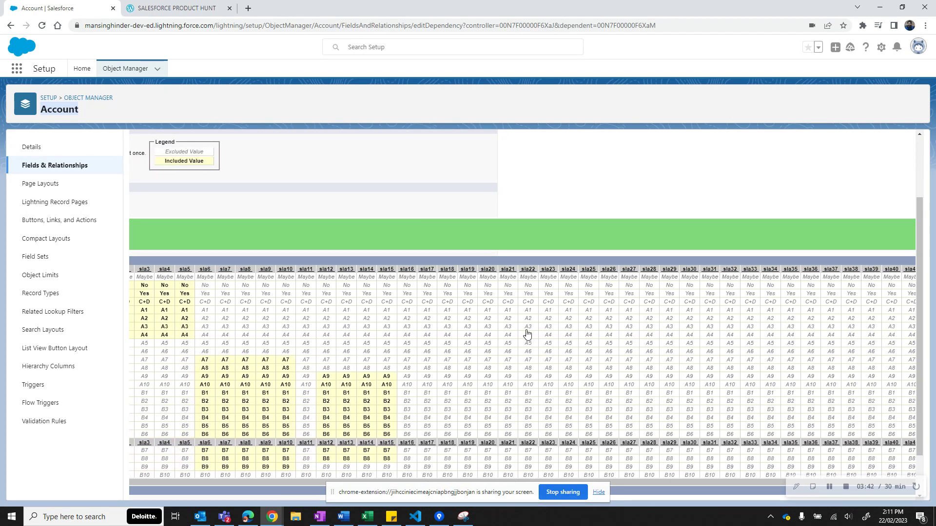
scroll(527, 334, "left", 2)
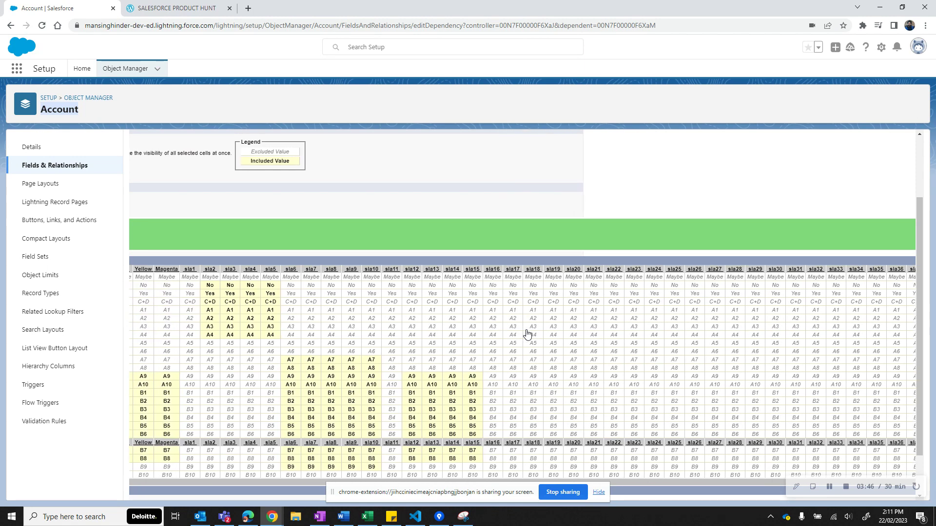
scroll(527, 334, "right", 10)
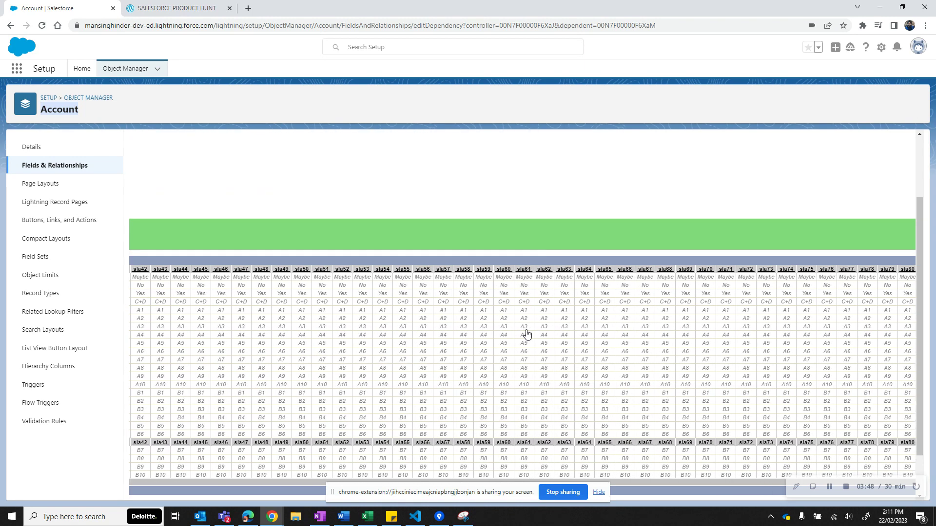
scroll(527, 334, "right", 10)
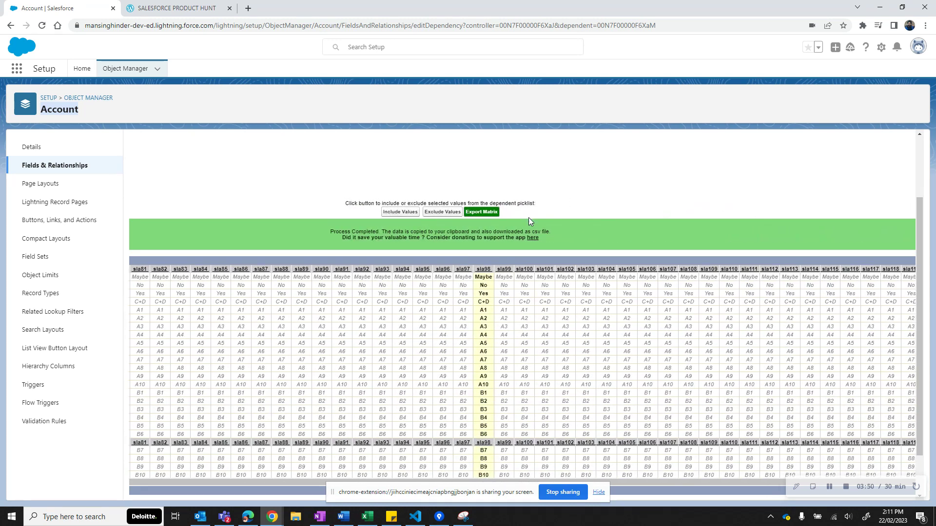
Step: Switch to the Salesforce Product Hunt site and reveal the PRODUCTS category list
left_click(190, 11)
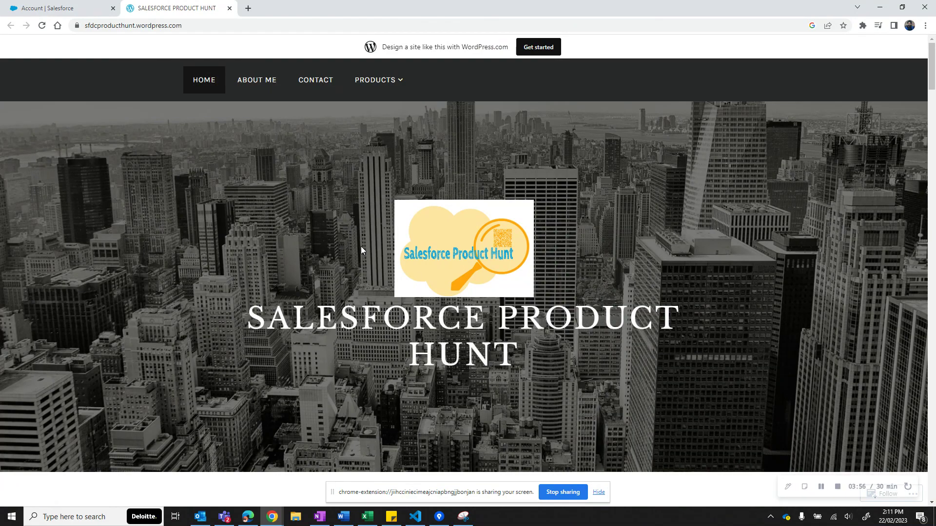
scroll(286, 188, "down", 4)
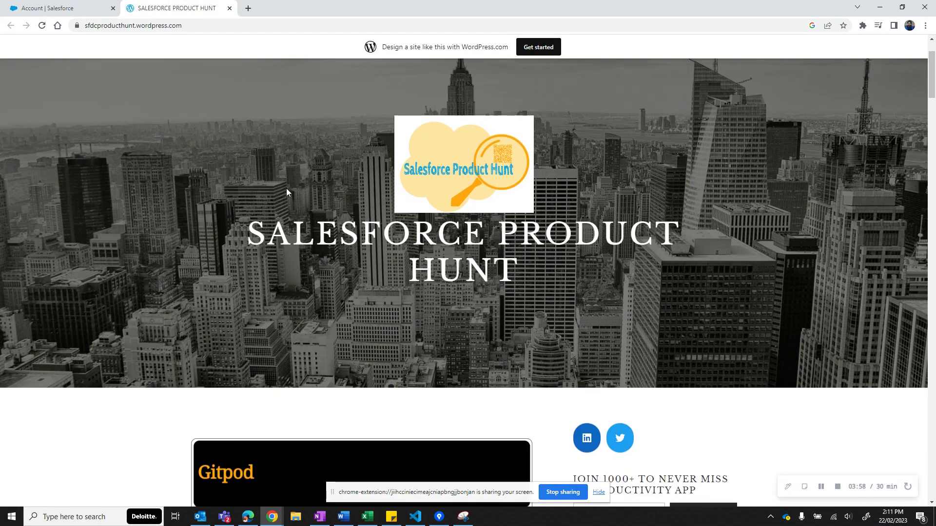
scroll(286, 188, "up", 4)
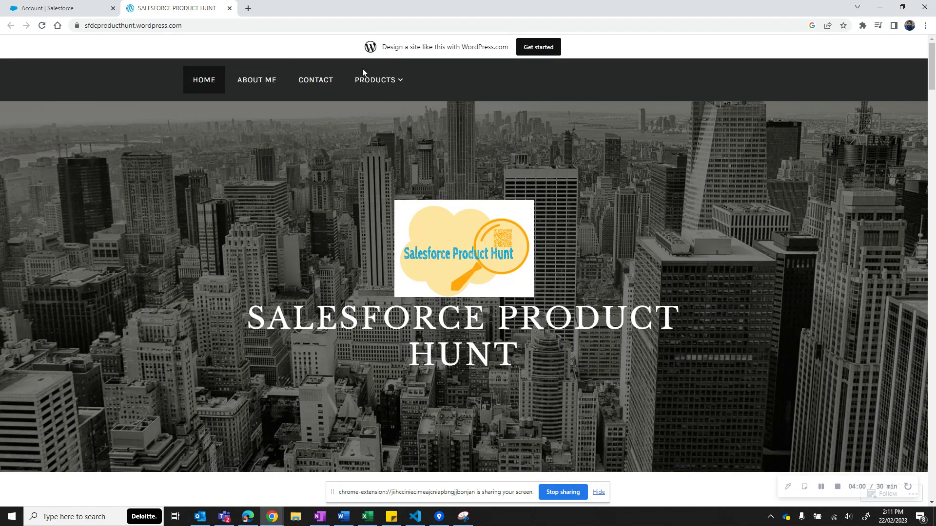
mouse_move(368, 84)
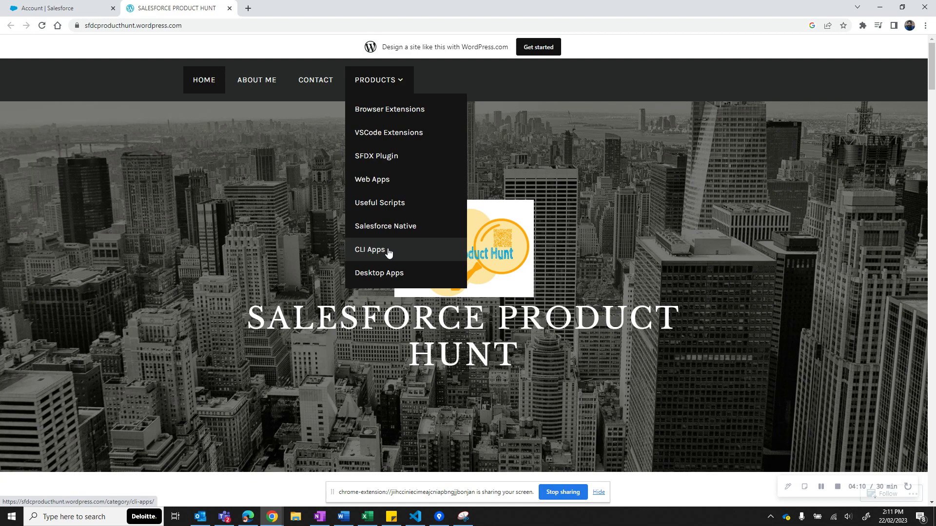
Step: Open Browser Extensions and scroll its posts from Better Lists for Salesforce down to MultiLogin and Easymeta
left_click(397, 115)
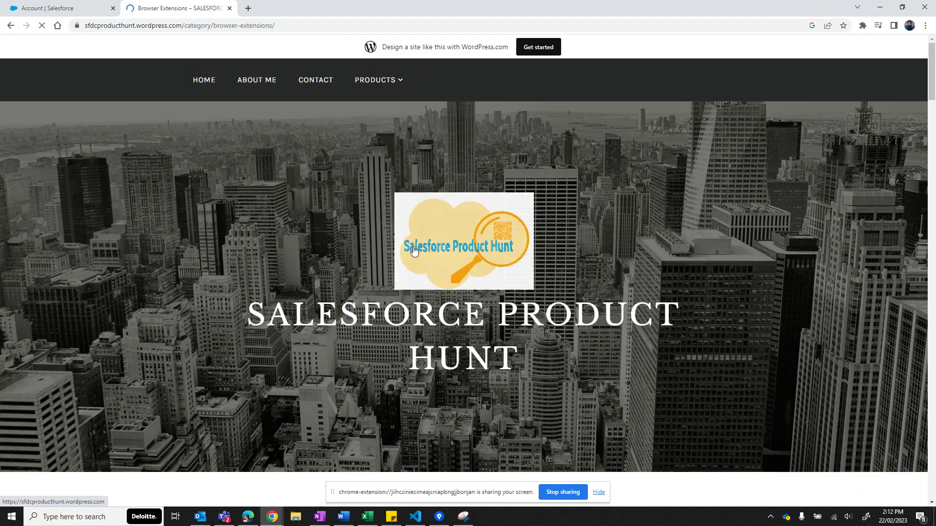
scroll(414, 251, "down", 5)
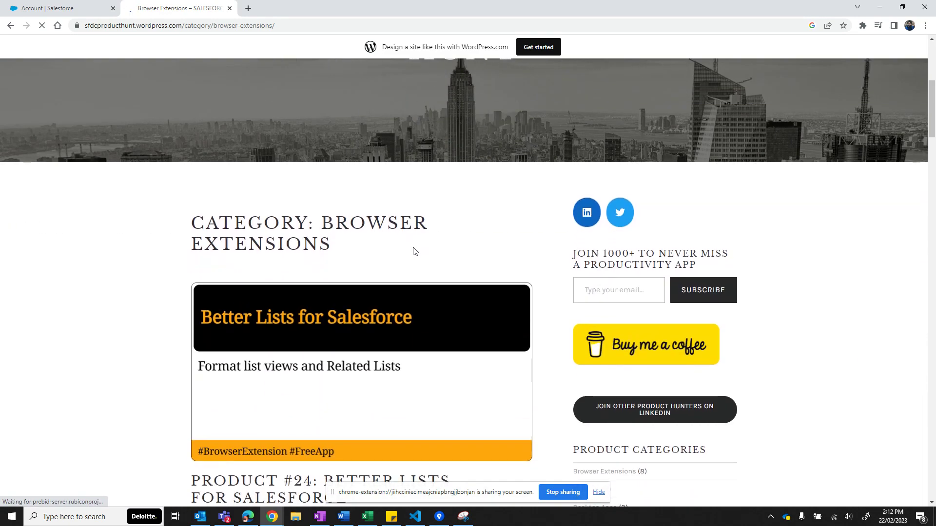
scroll(413, 251, "down", 2)
scroll(413, 251, "down", 1)
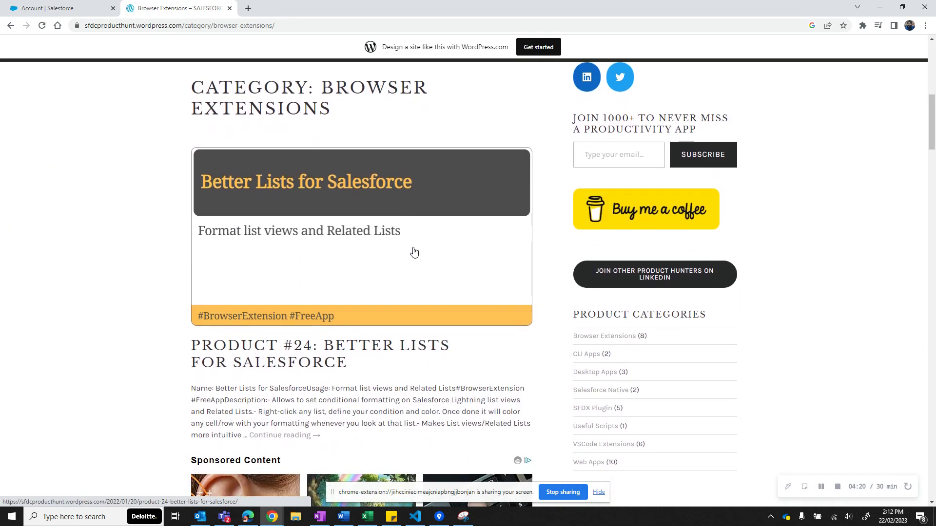
scroll(414, 251, "down", 1)
scroll(413, 251, "down", 8)
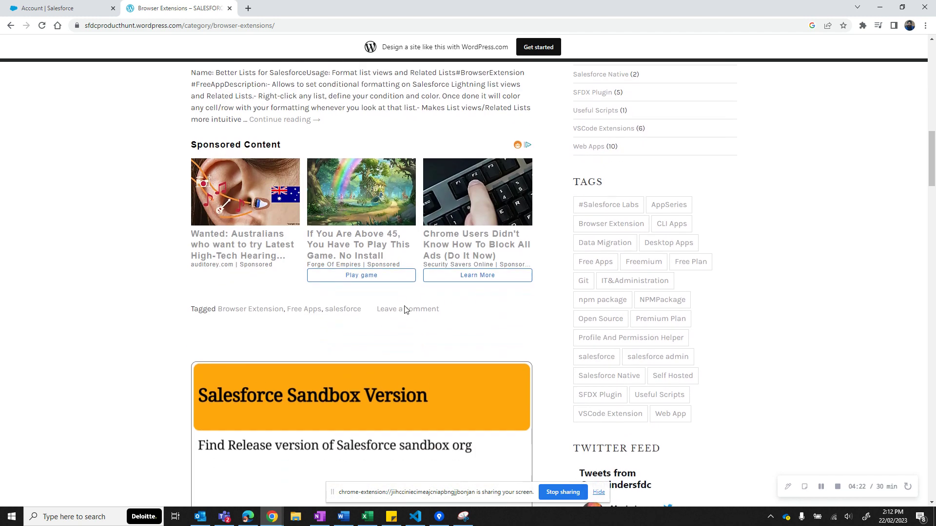
scroll(405, 310, "down", 6)
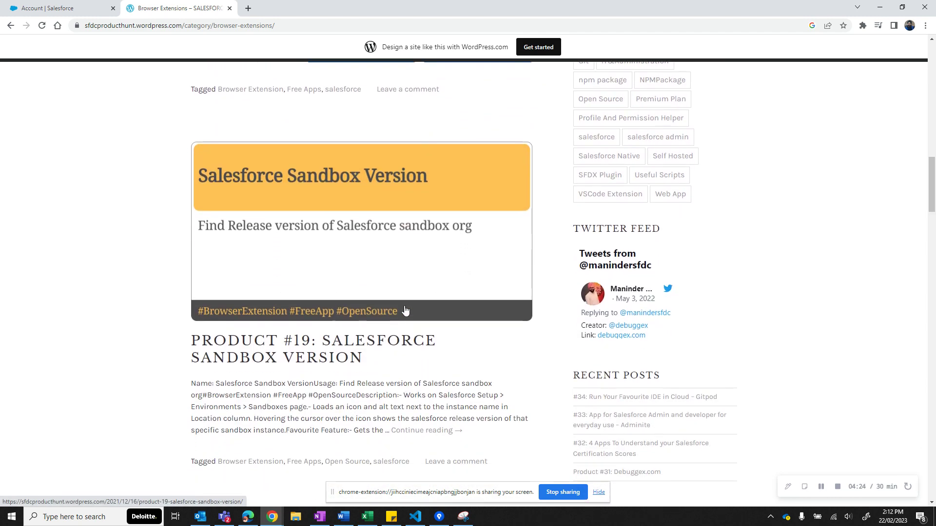
scroll(405, 310, "down", 3)
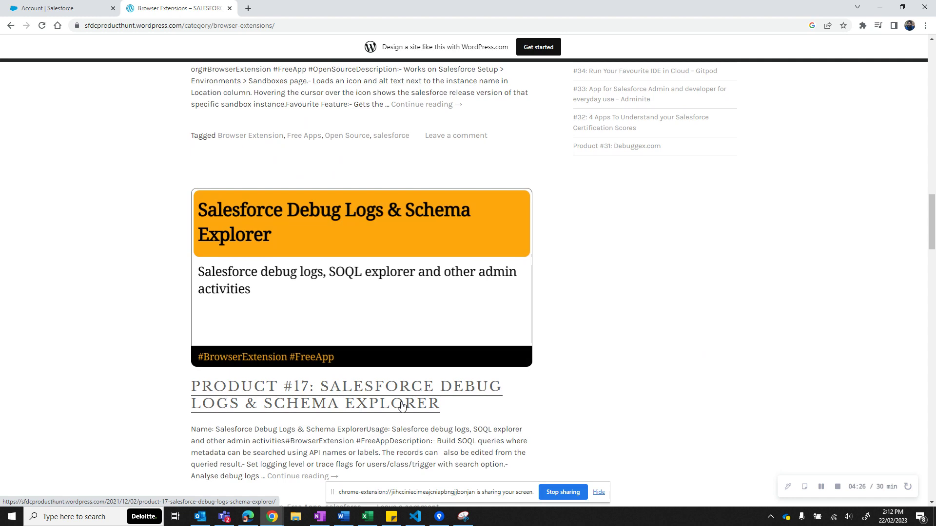
scroll(403, 405, "down", 2)
scroll(402, 406, "down", 6)
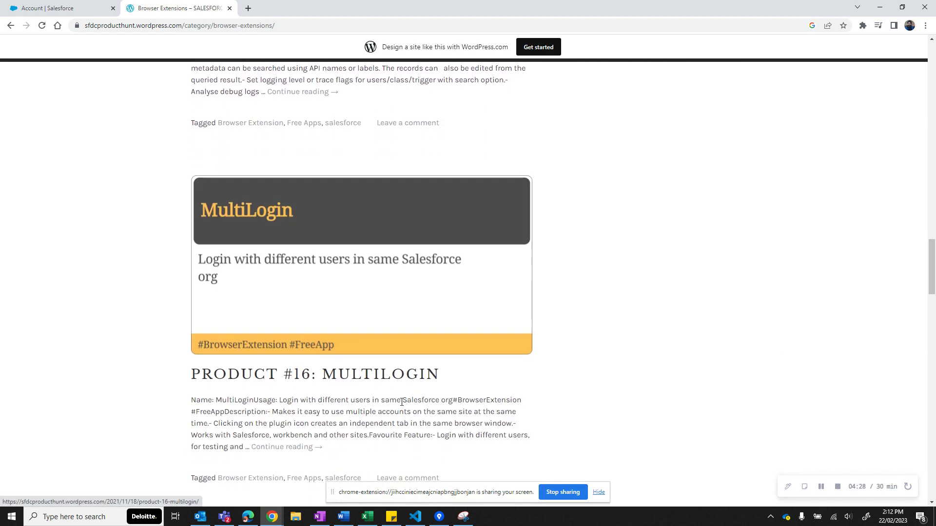
scroll(402, 401, "down", 3)
scroll(401, 409, "down", 1)
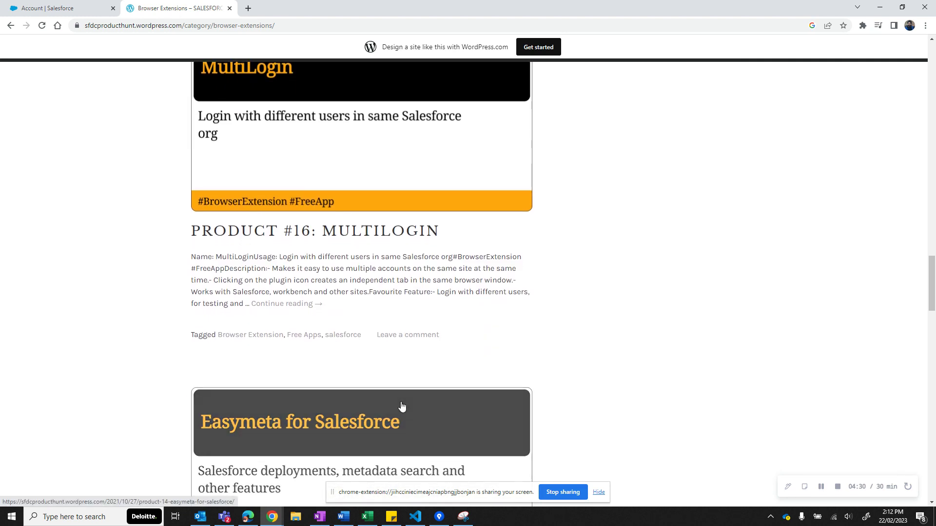